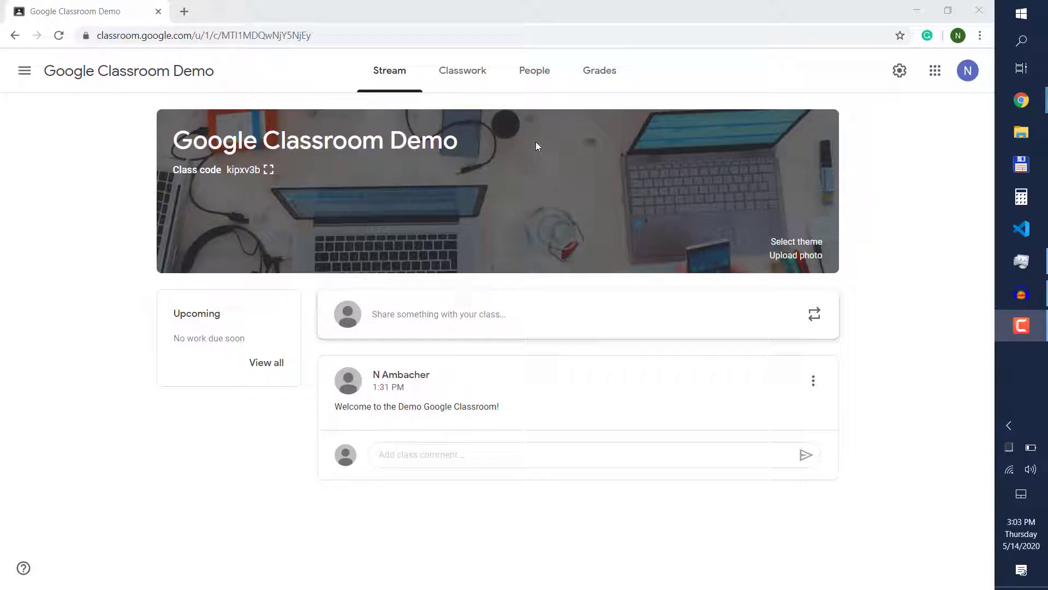
Step: Create a new classwork assignment titled "Homework" with the instructions "Here is your homework!"
click(471, 78)
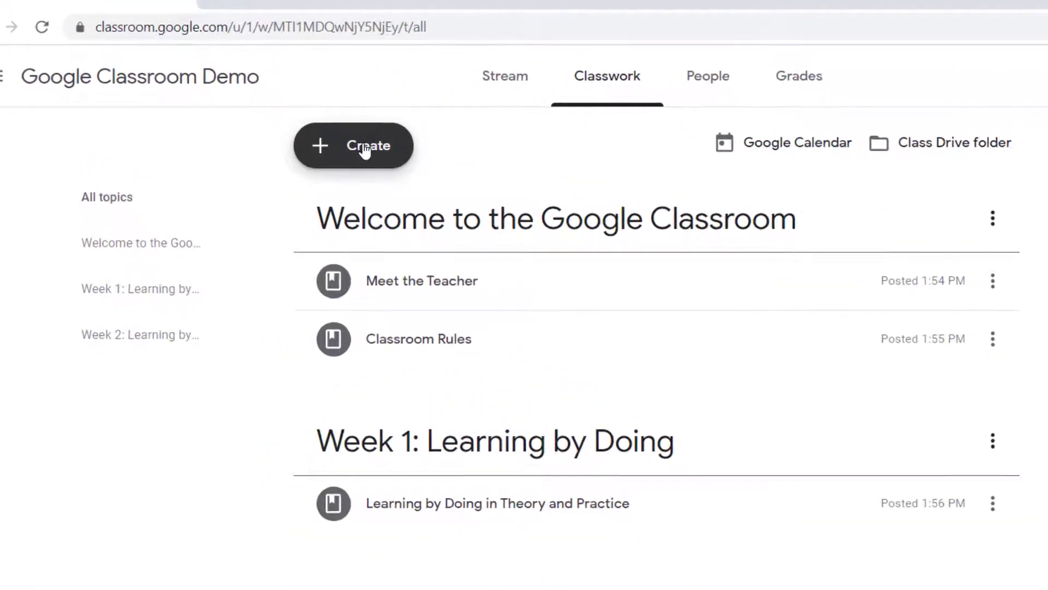
click(365, 151)
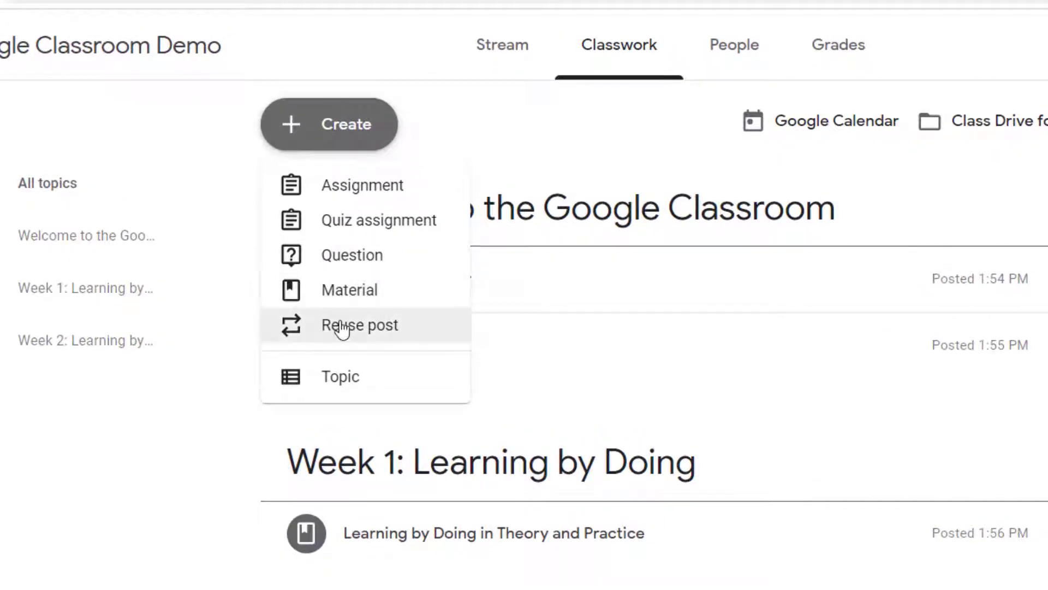
click(374, 201)
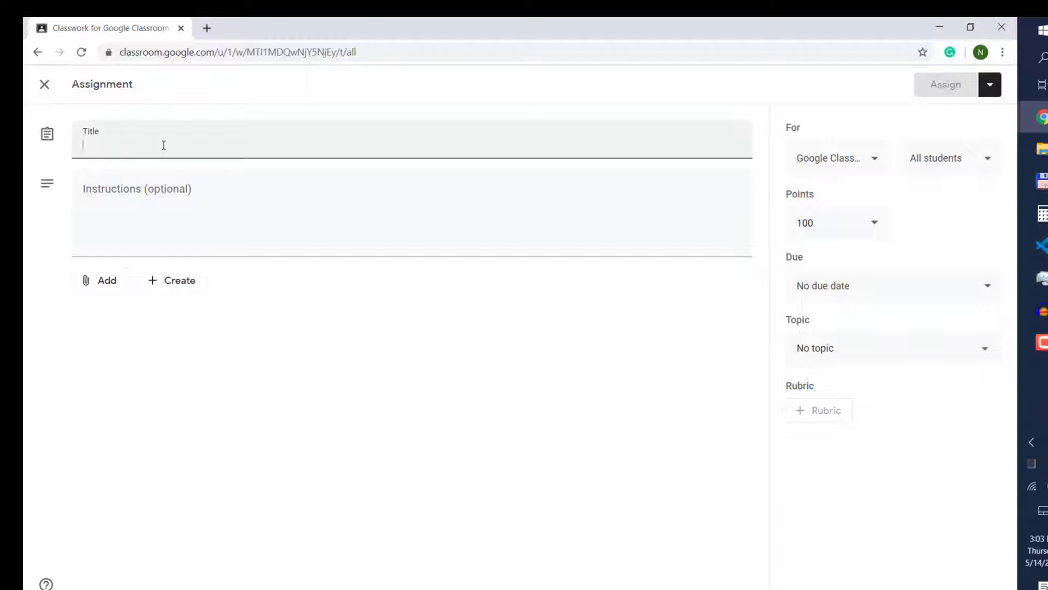
text(Homework)
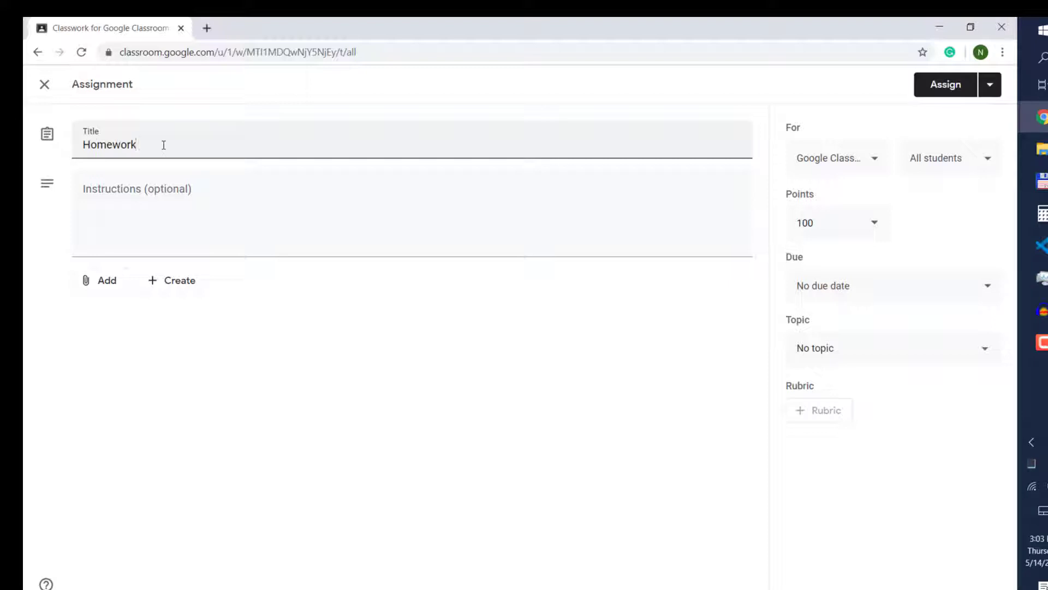
click(123, 205)
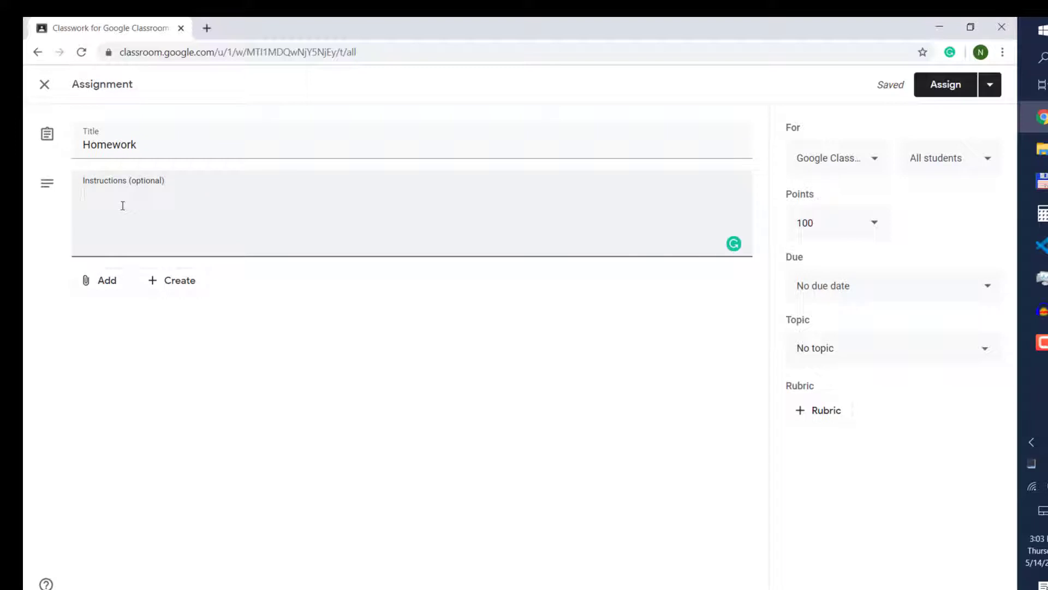
text(Here is your homework!)
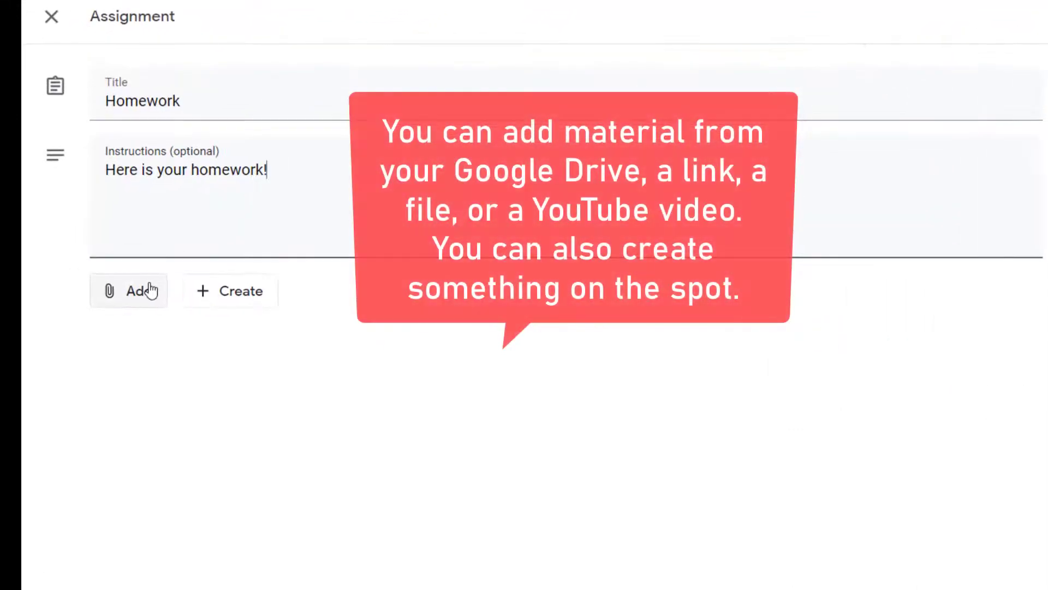
click(151, 291)
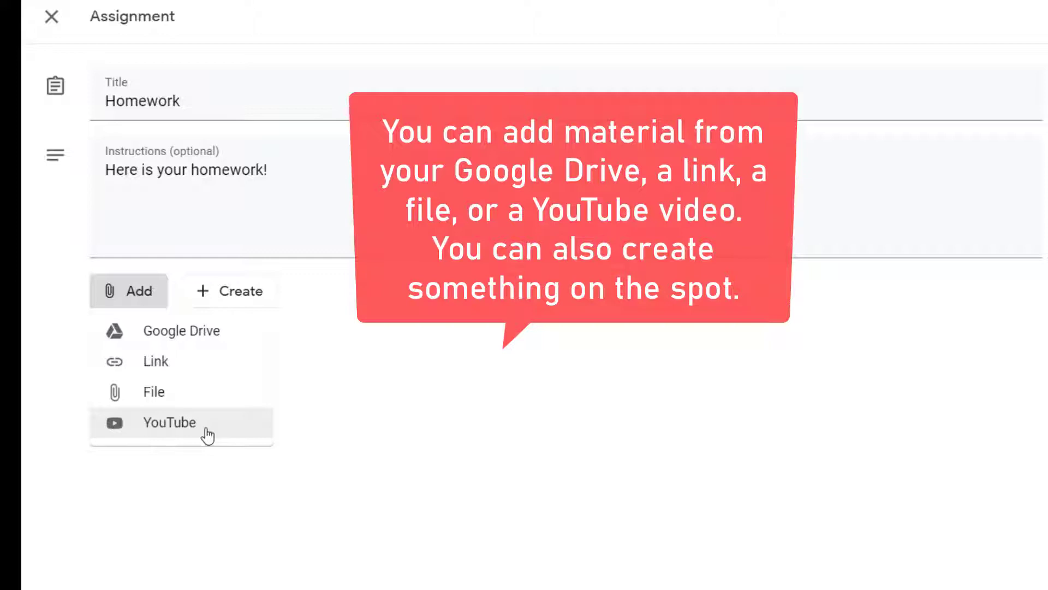
click(271, 303)
click(254, 299)
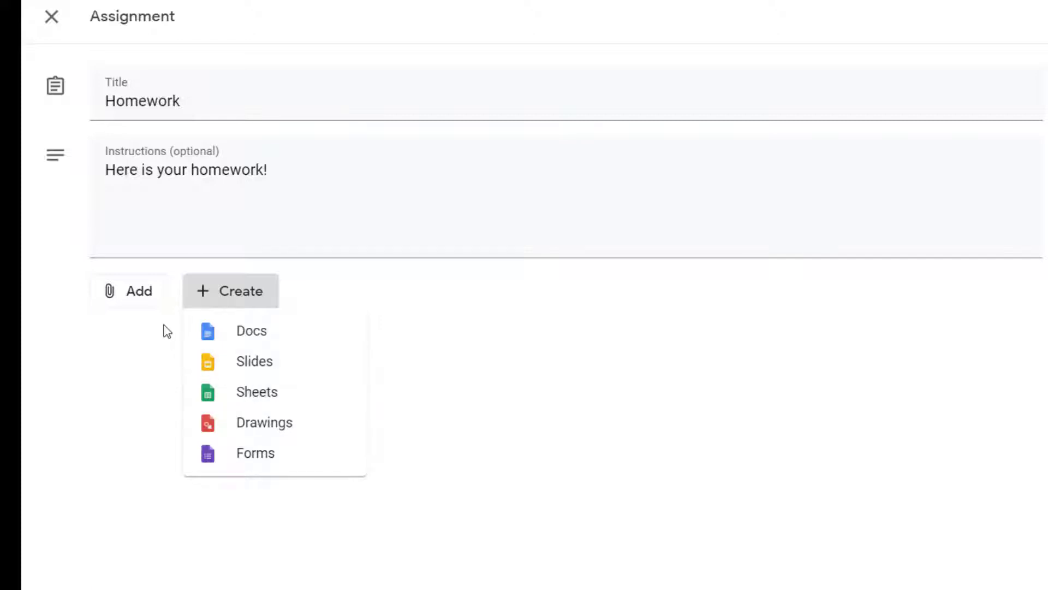
click(150, 303)
Step: Attach the Worksheet PDF from the device's Google Classroom Demo folder and set it to make a copy for each student
click(150, 303)
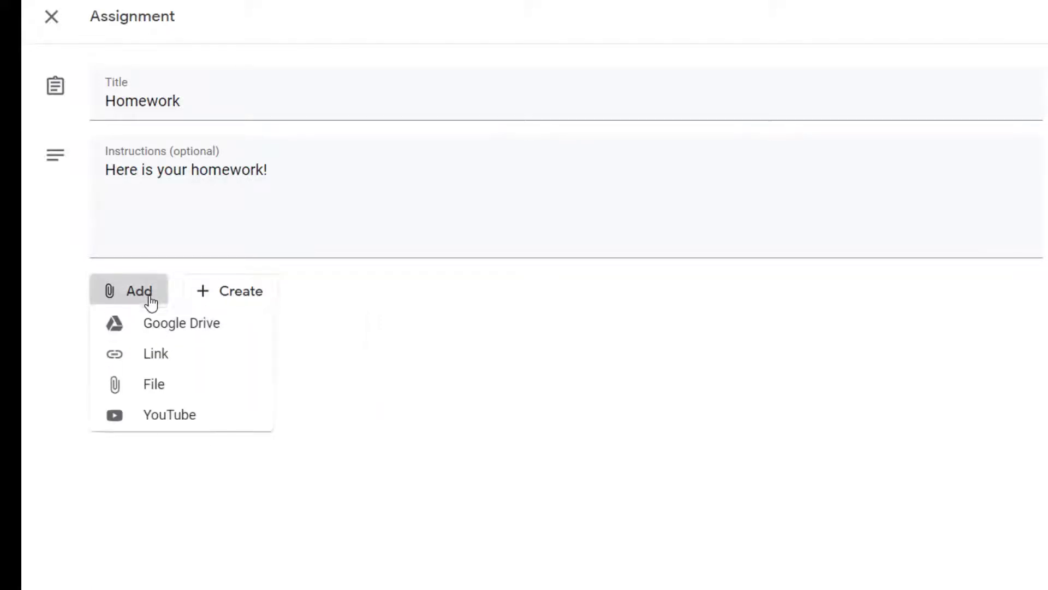
click(120, 356)
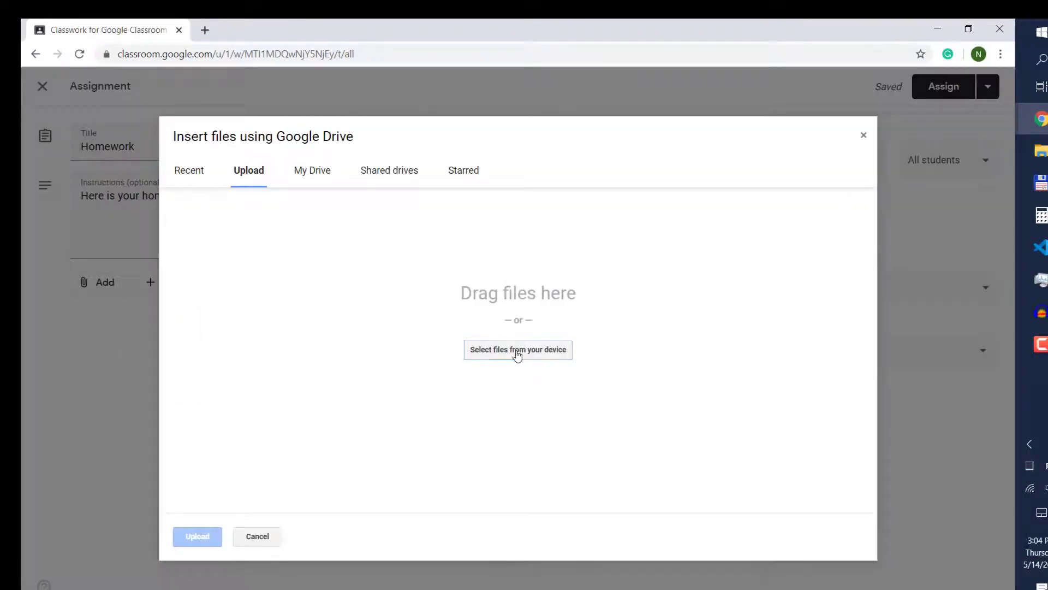
click(517, 351)
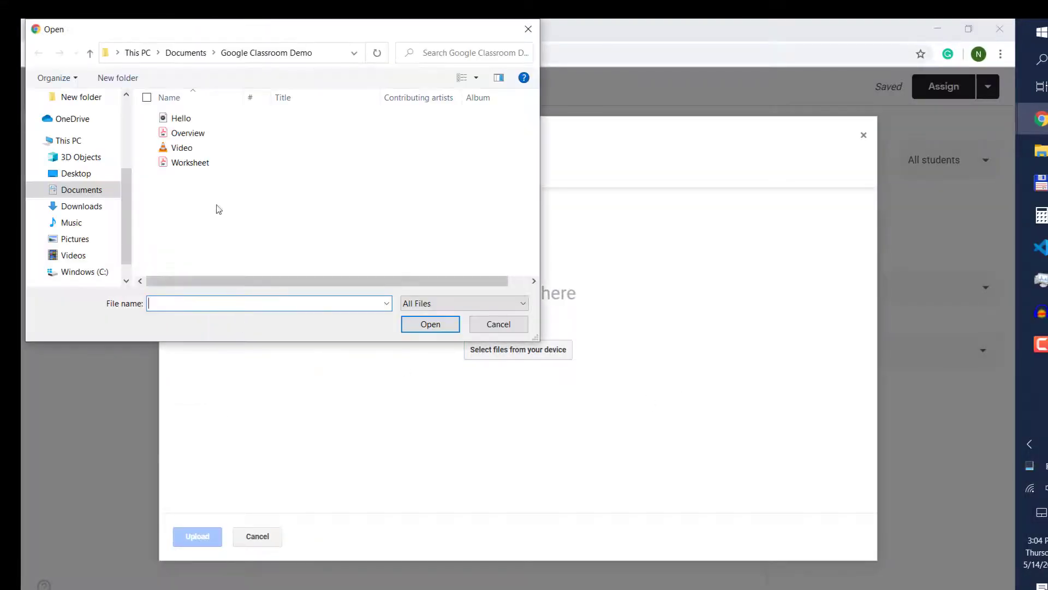
click(211, 163)
click(431, 324)
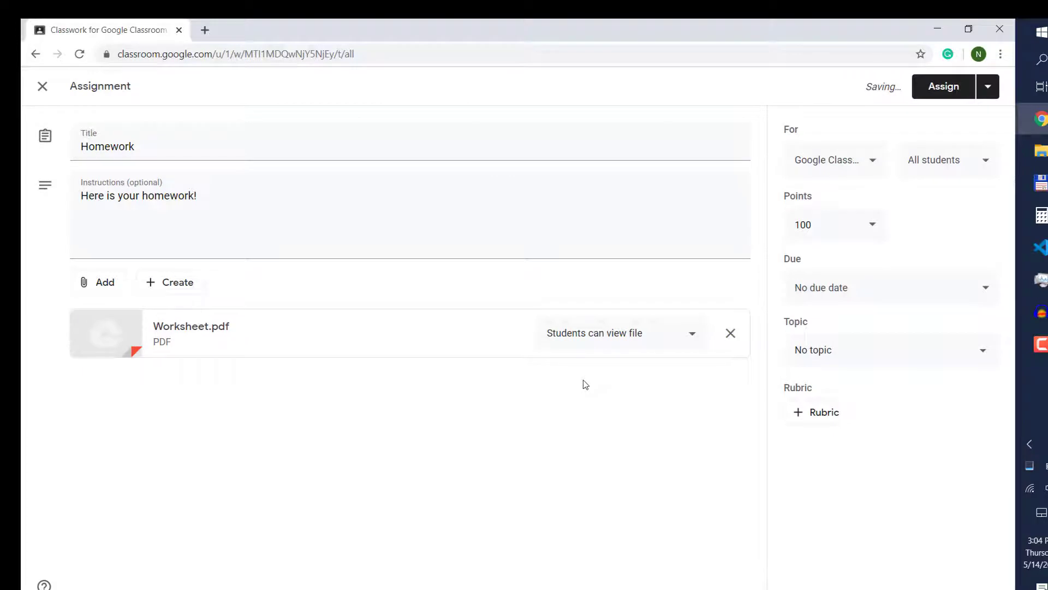
click(692, 333)
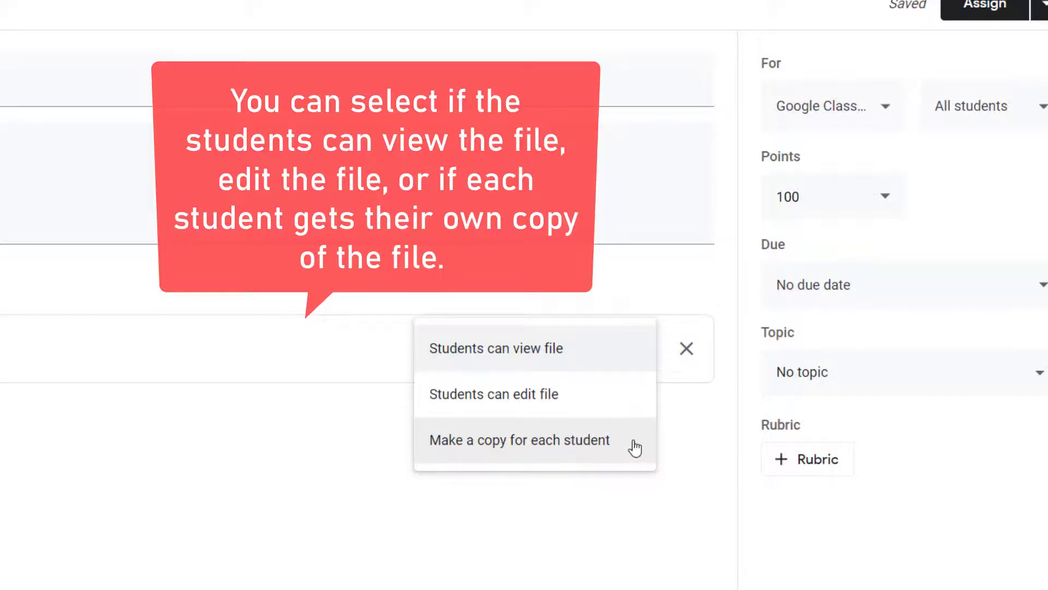
click(635, 447)
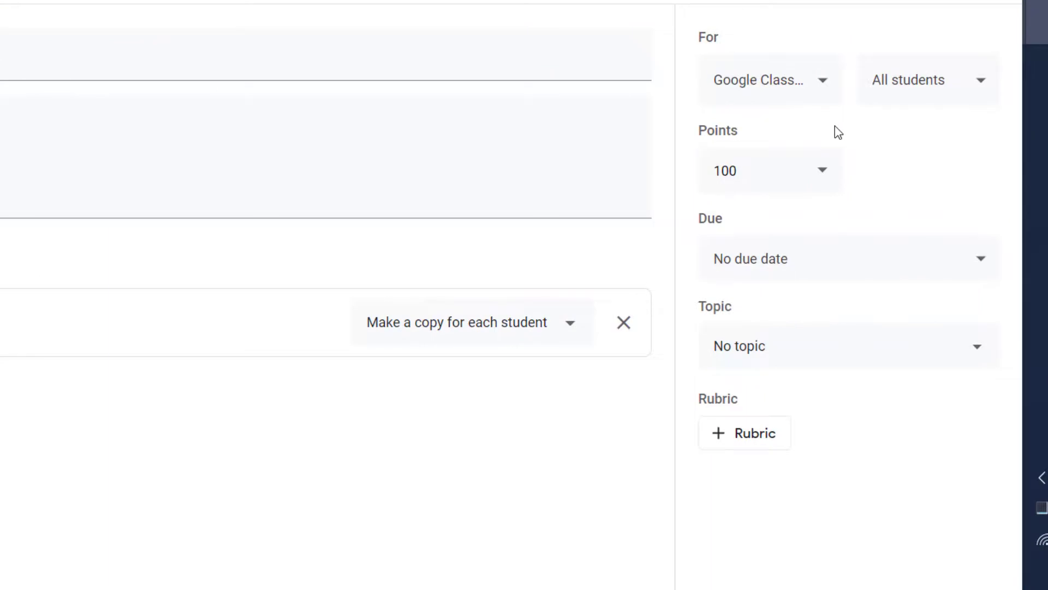
Step: Try sharing the assignment with Class One as well, deselect that class again, and check the student choices
click(824, 87)
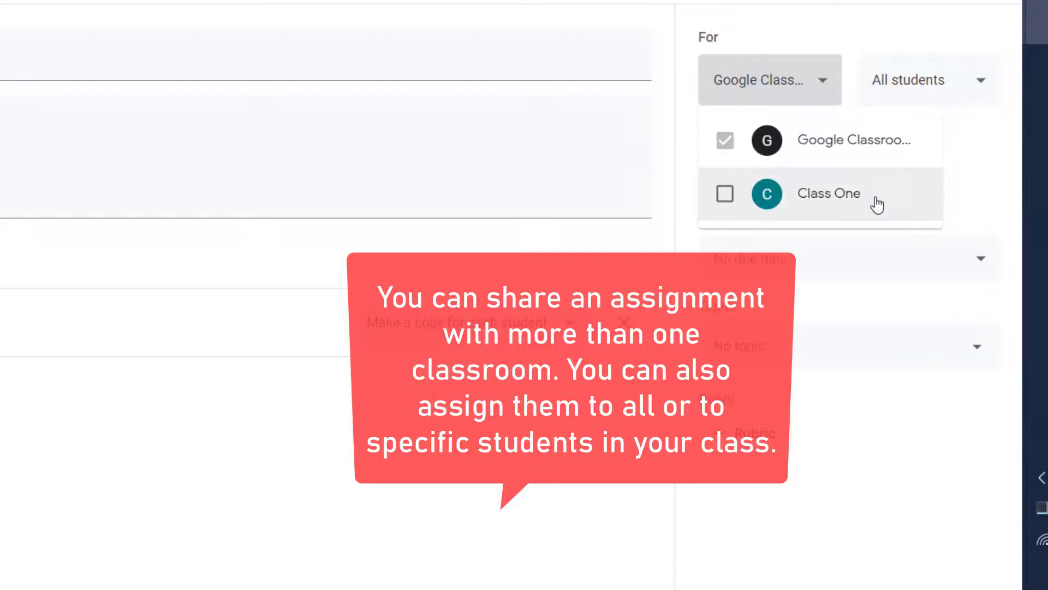
click(727, 197)
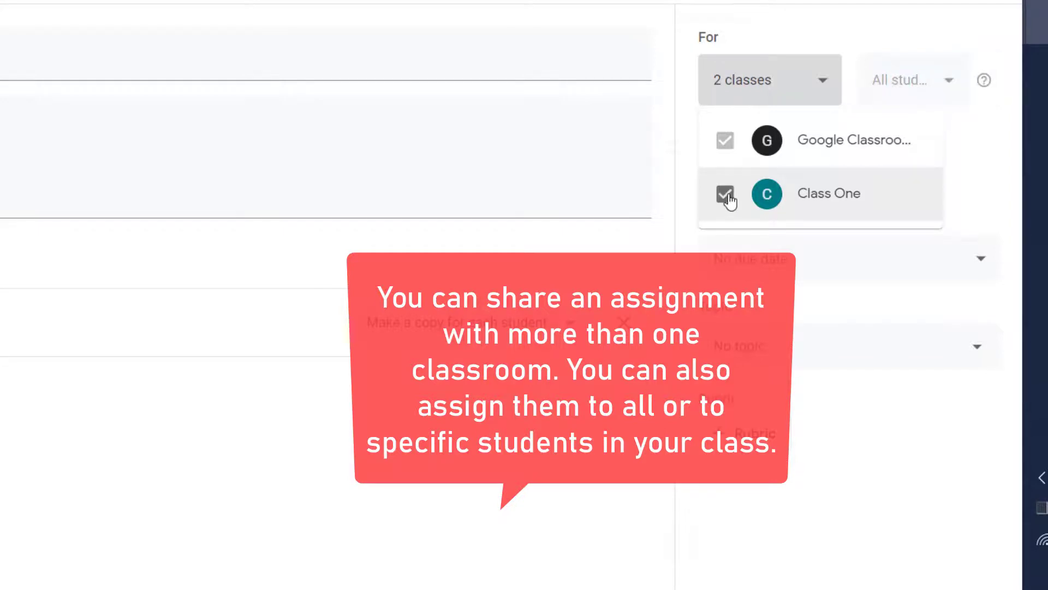
click(728, 196)
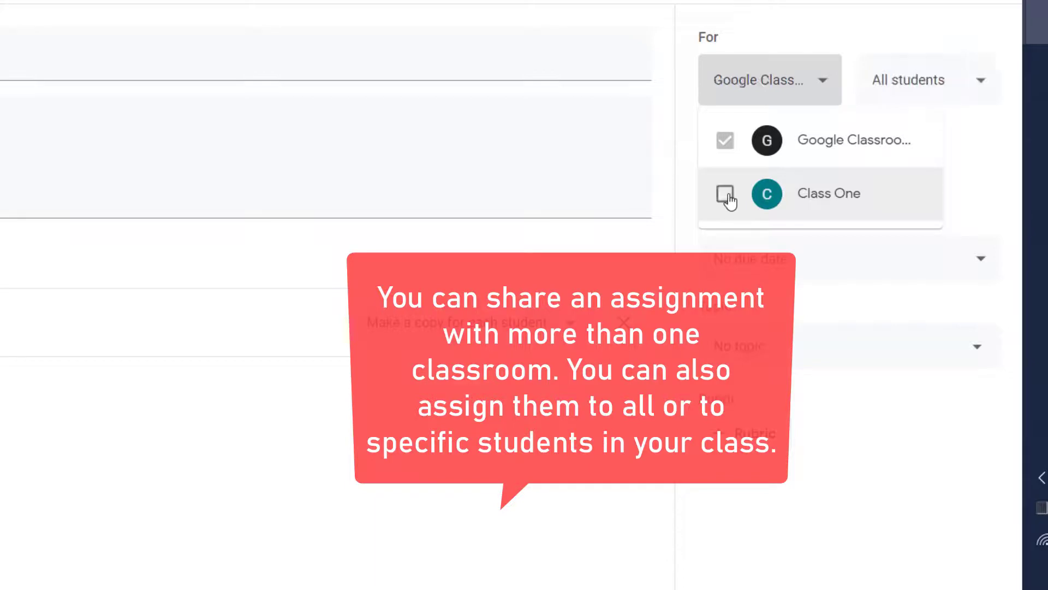
click(976, 89)
click(977, 89)
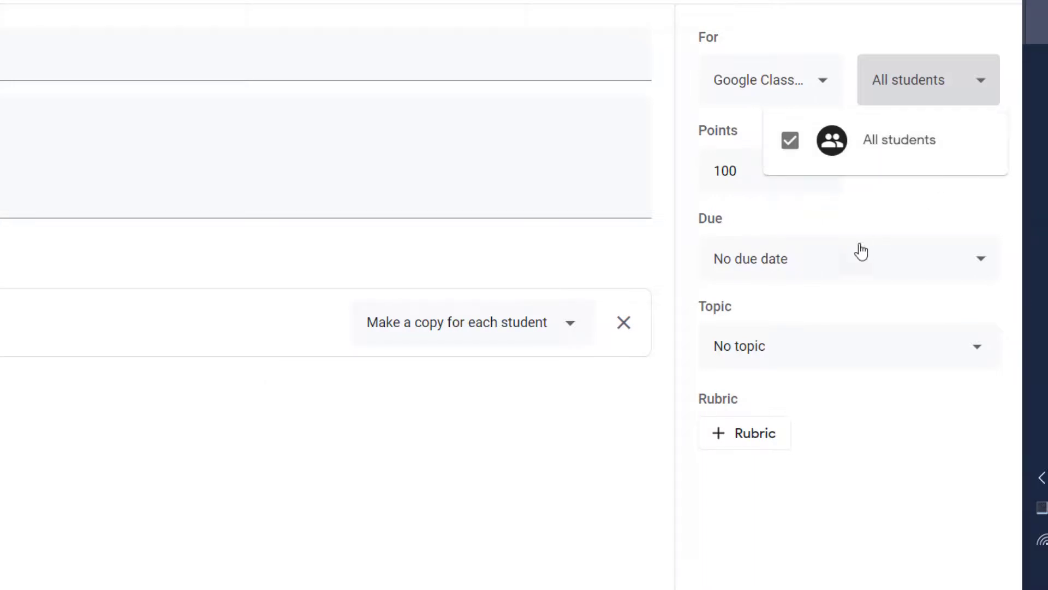
Step: Set the assignment's points to 5
click(745, 173)
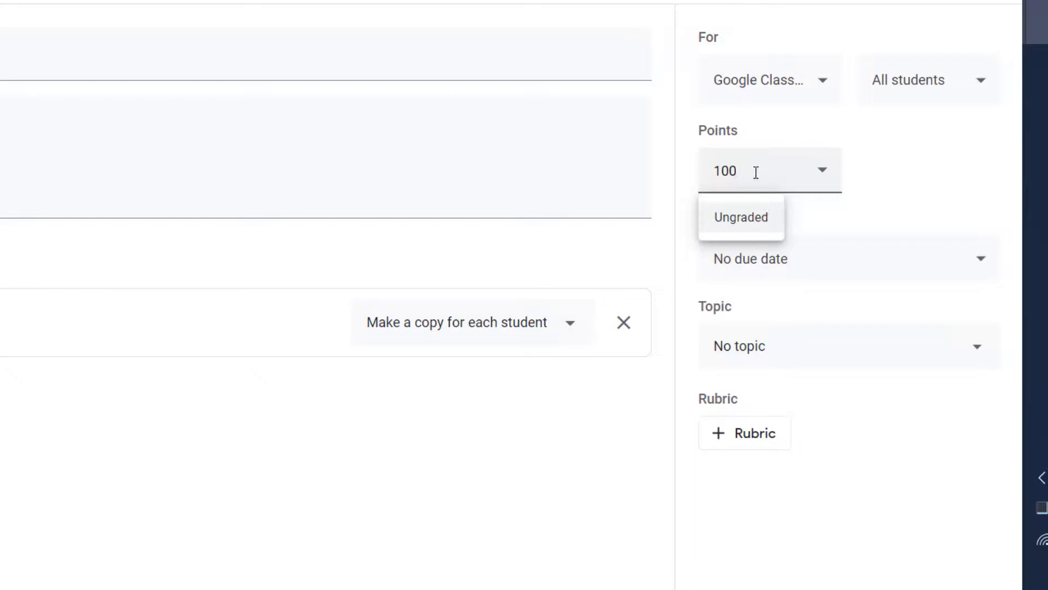
key(BackSpace)
key(BackSpace)
key(BackSpace)
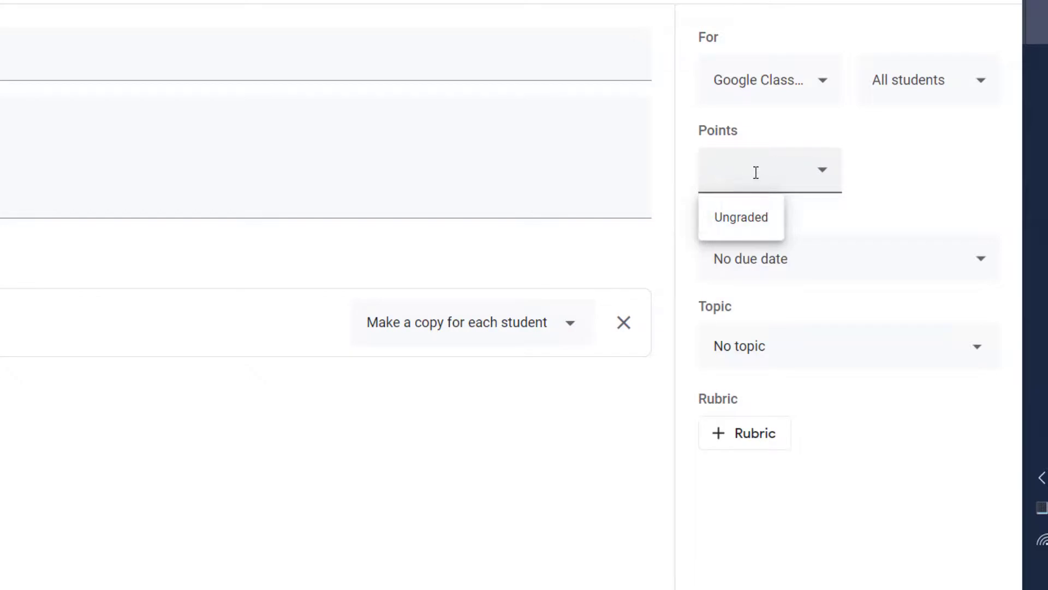
text(5)
click(889, 162)
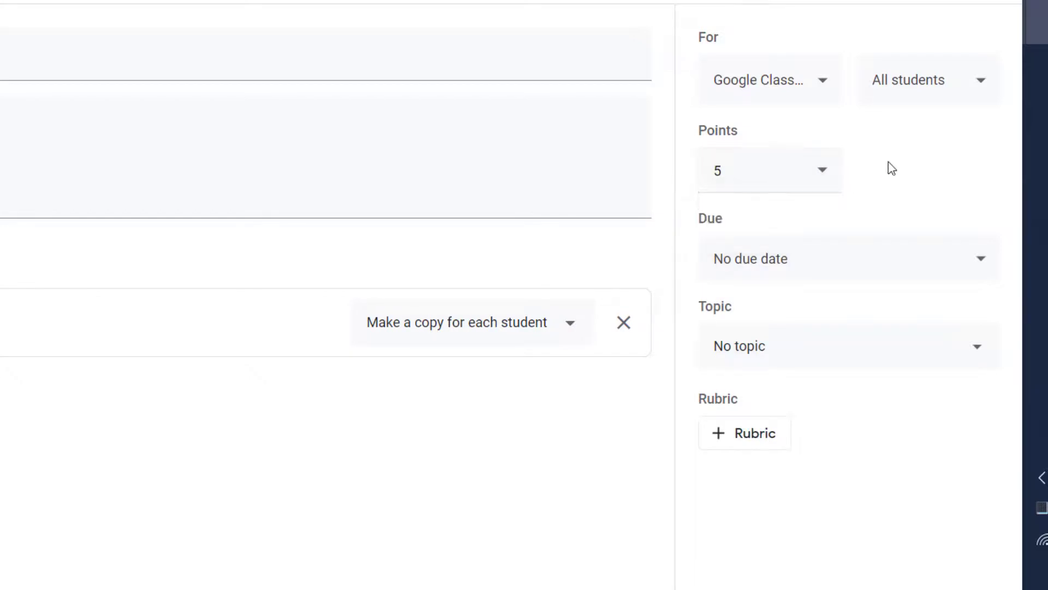
Step: Set the assignment's due date to May 22, 2020 with a due time of 11:59 PM
click(983, 259)
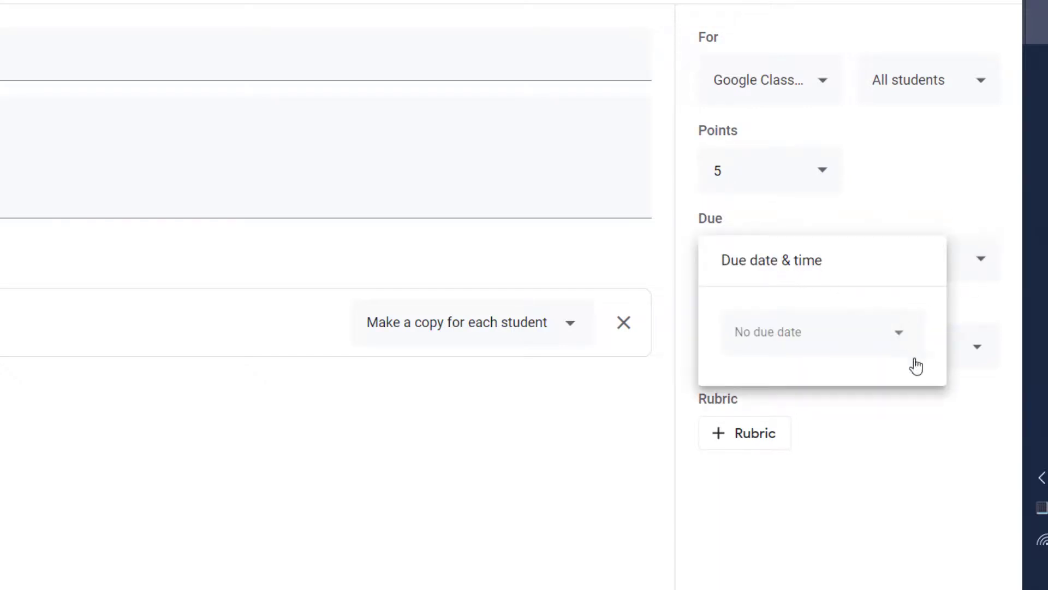
click(900, 336)
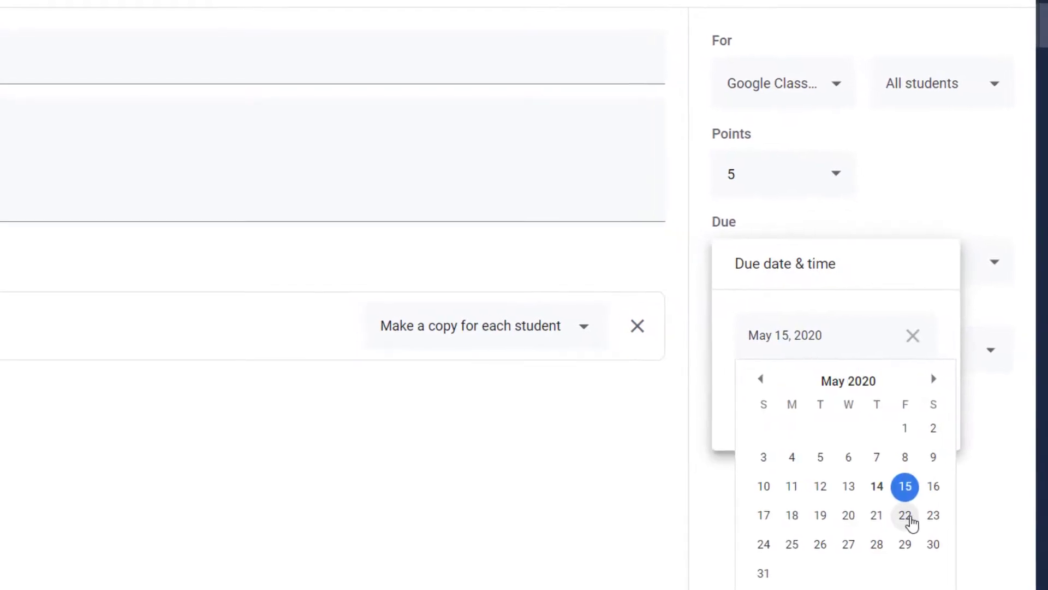
click(911, 522)
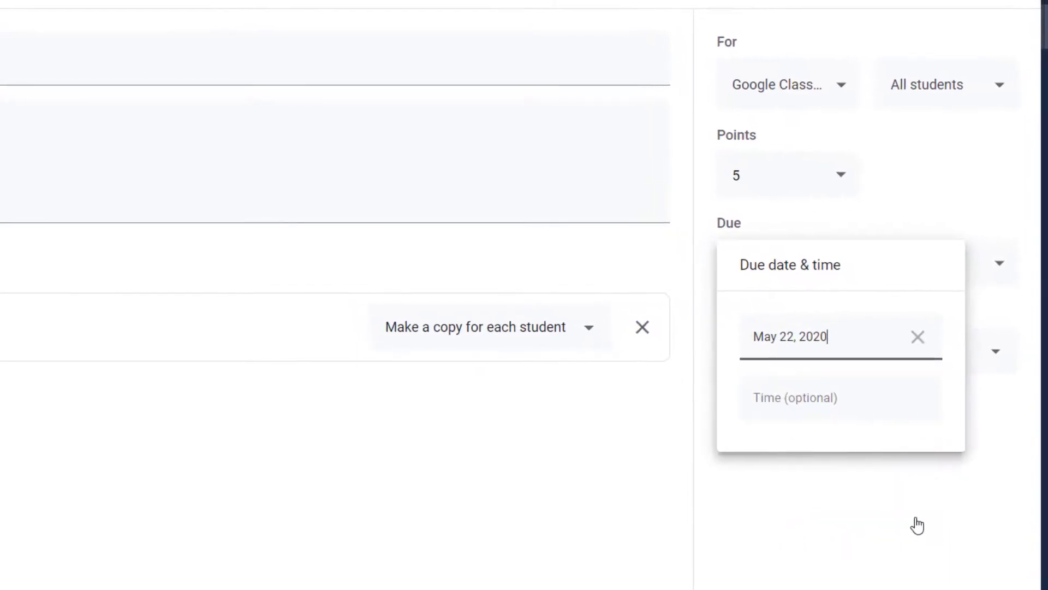
click(903, 402)
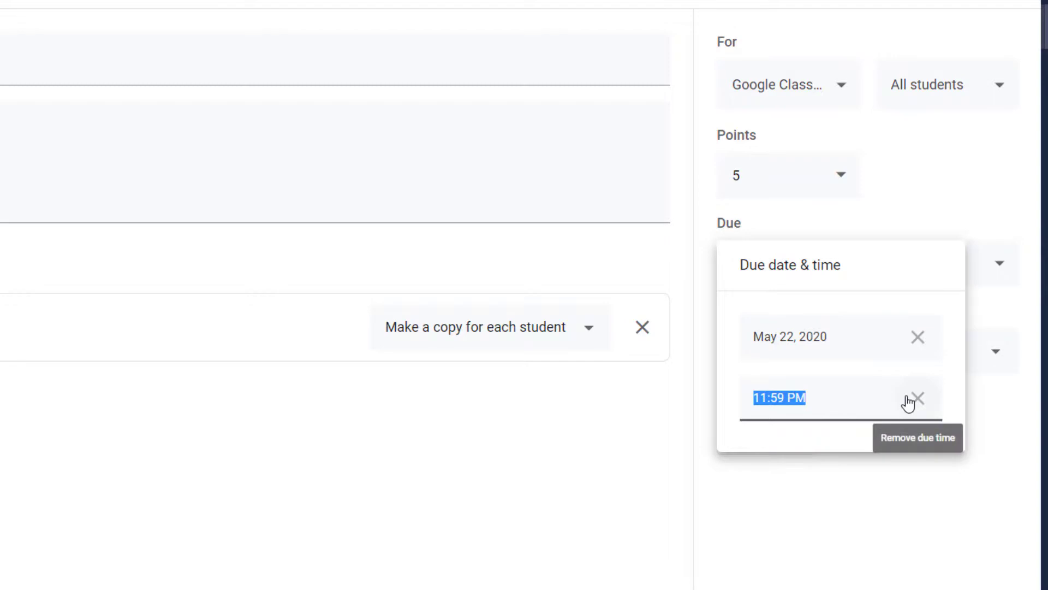
click(1014, 315)
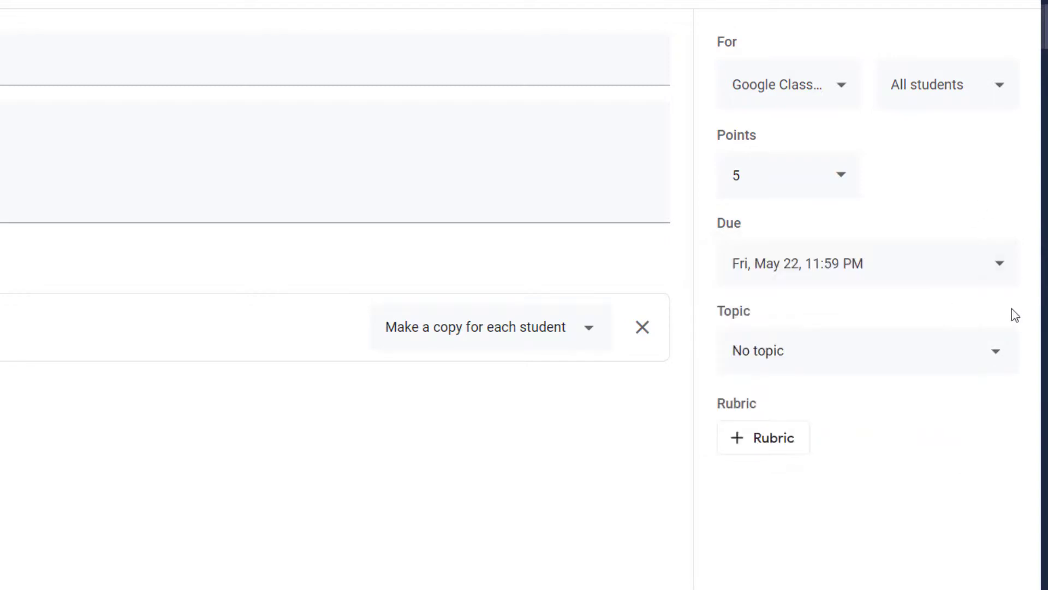
Step: Put the assignment under the topic "Week 1: Learning by Doing" and assign it immediately
click(995, 358)
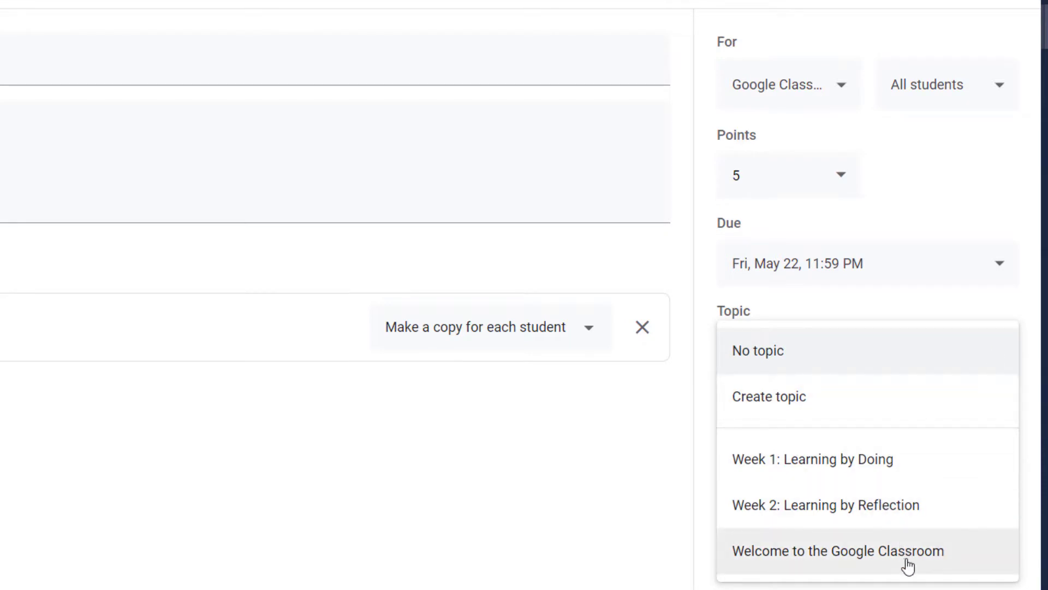
click(879, 468)
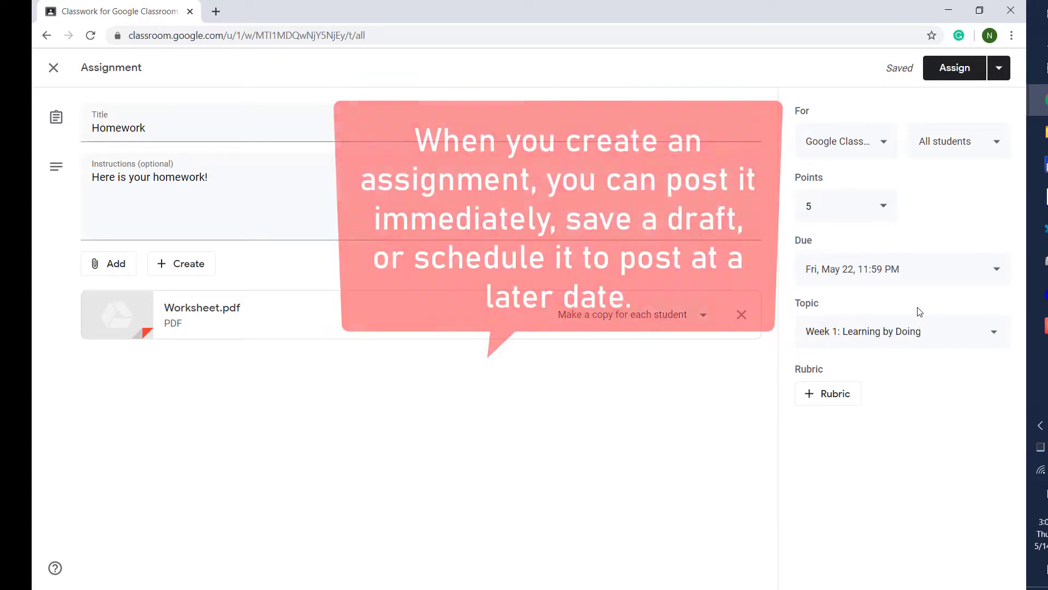
click(1001, 69)
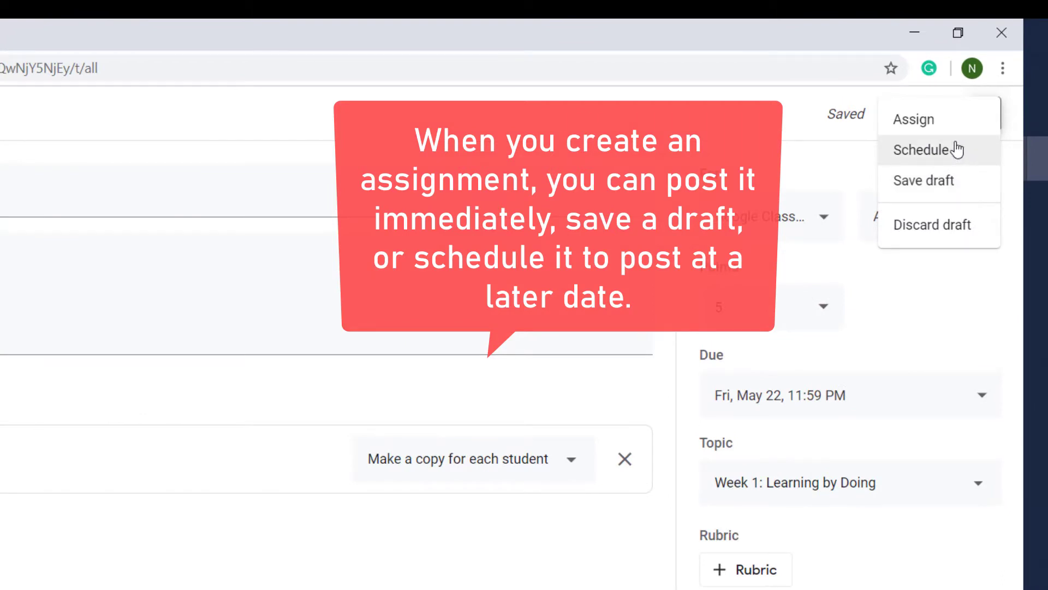
click(932, 123)
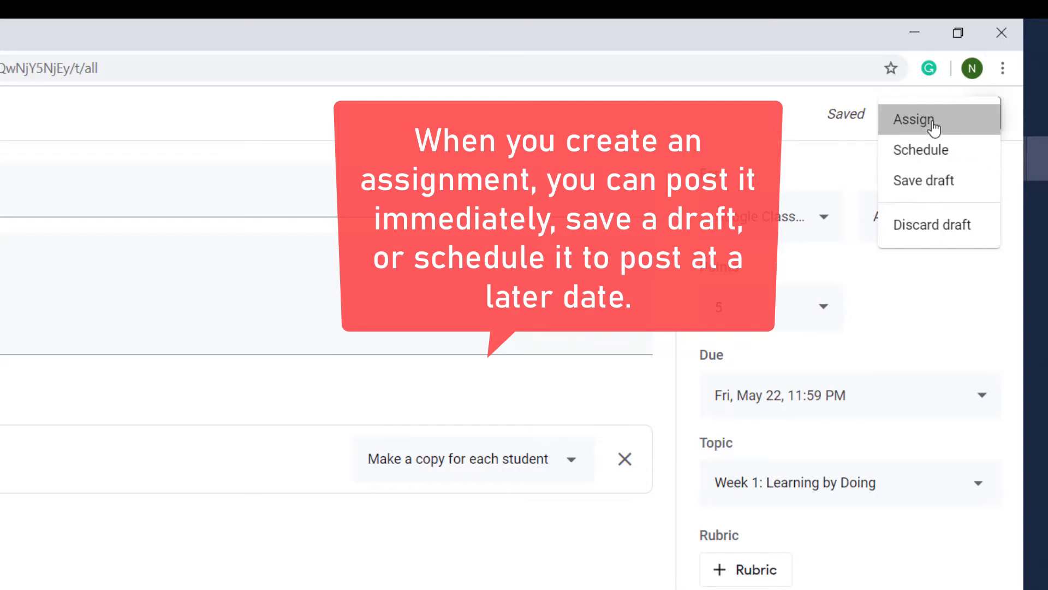